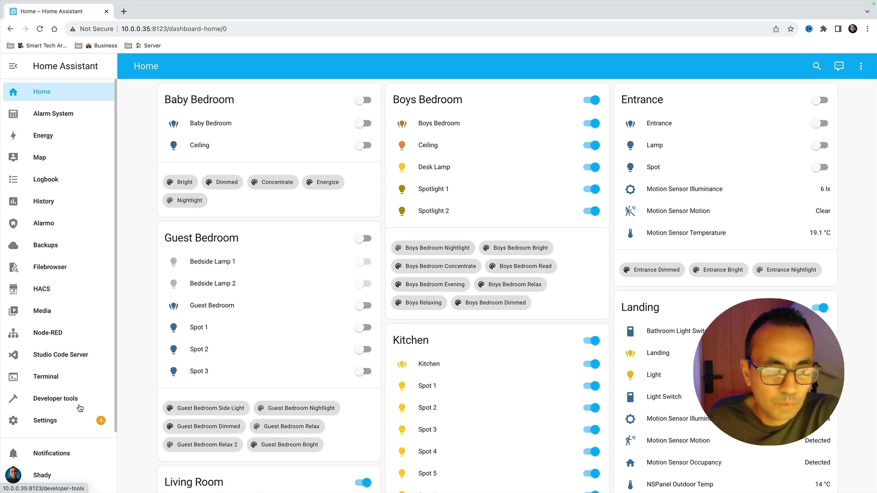
Search the Home Assistant add-on store for "adg" and open the AdGuard Home add-on to install it
{"action": "left_click", "coordinate": [72, 421]}
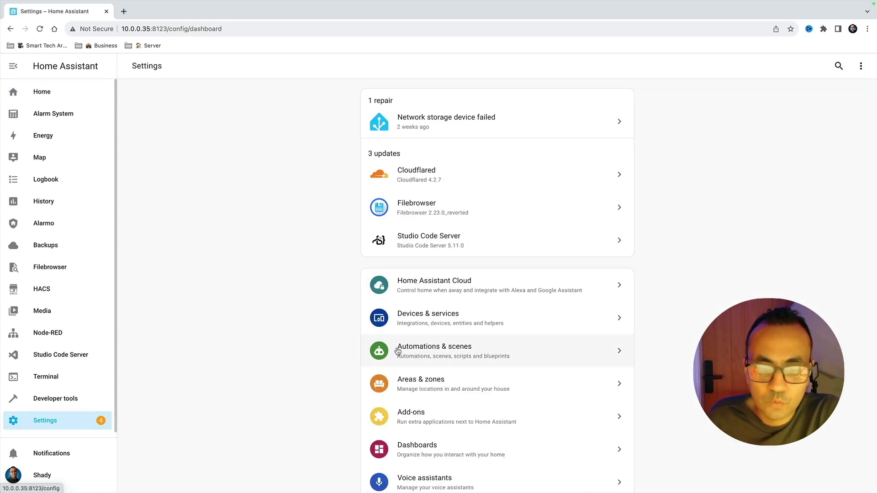
{"action": "left_click", "coordinate": [407, 413]}
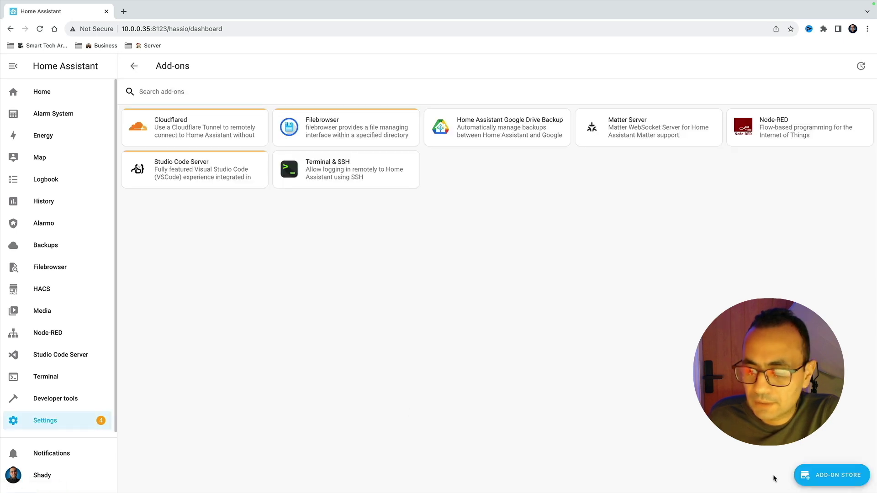
{"action": "left_click", "coordinate": [831, 478]}
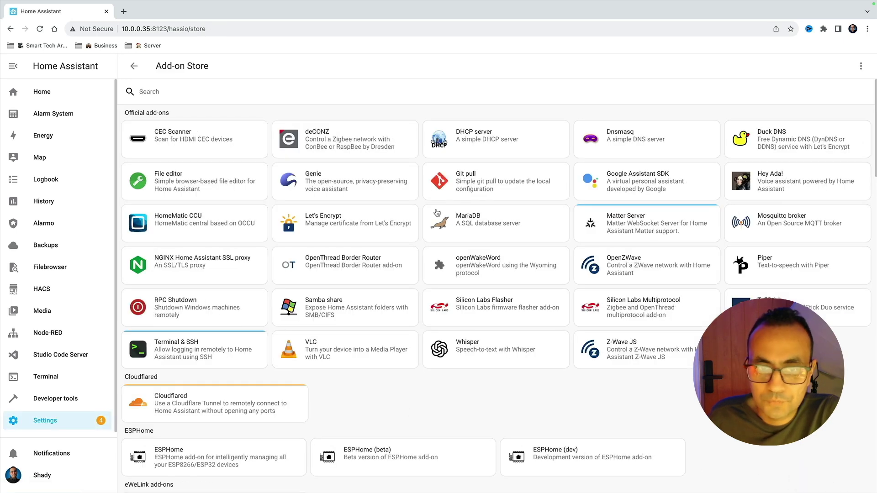
{"action": "left_click", "coordinate": [294, 91]}
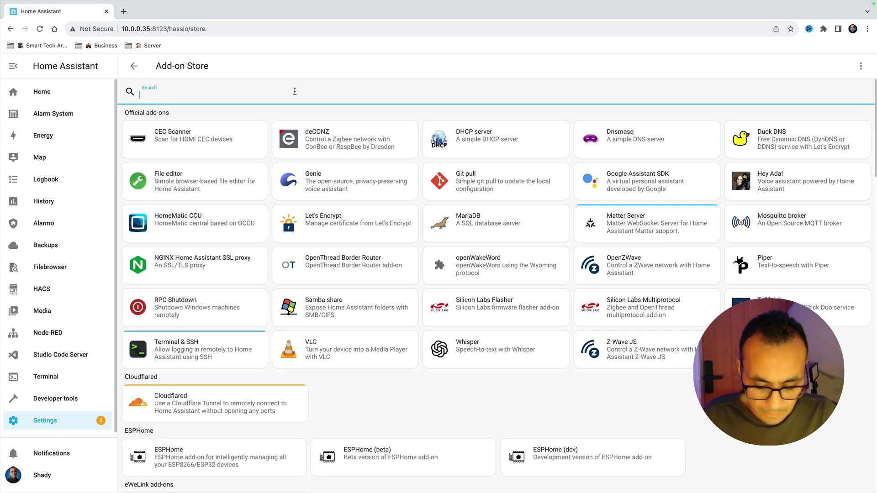
{"action": "type", "text": "adg"}
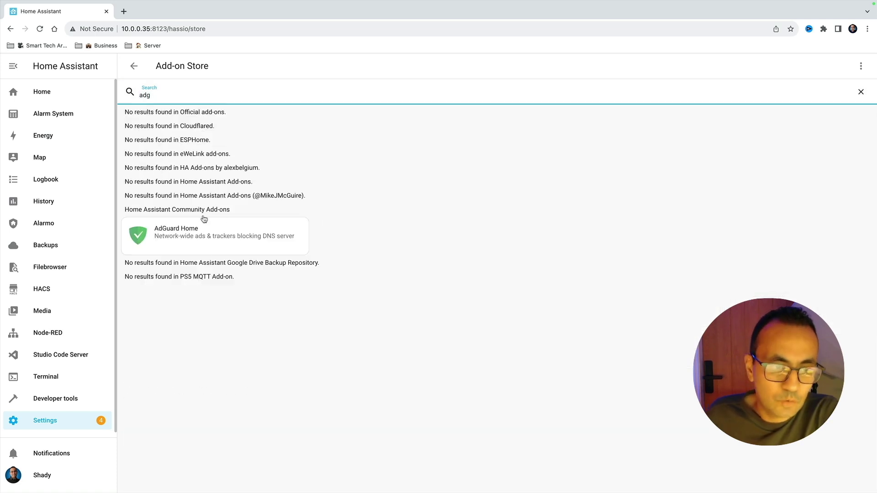
{"action": "left_click", "coordinate": [194, 240]}
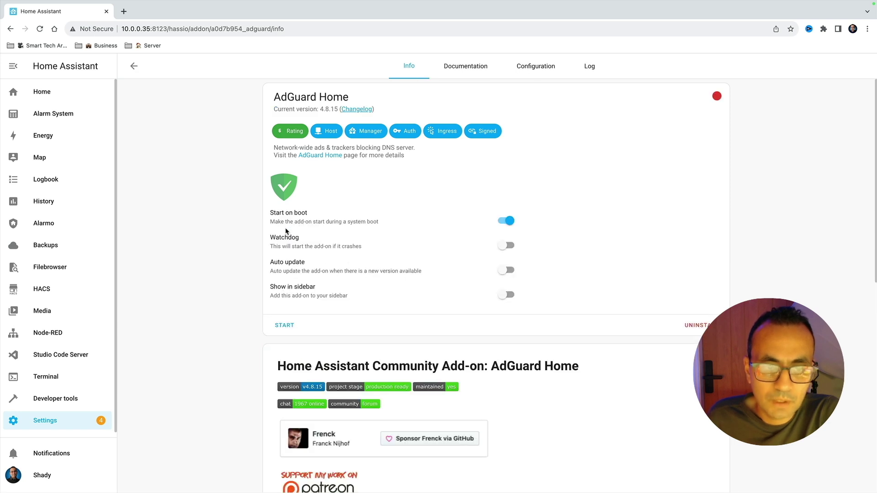
Enable Show in sidebar, Auto update and Watchdog for the AdGuard Home add-on, and start it
{"action": "left_click", "coordinate": [507, 294]}
{"action": "left_click", "coordinate": [507, 271]}
{"action": "left_click", "coordinate": [507, 246]}
{"action": "left_click", "coordinate": [283, 325]}
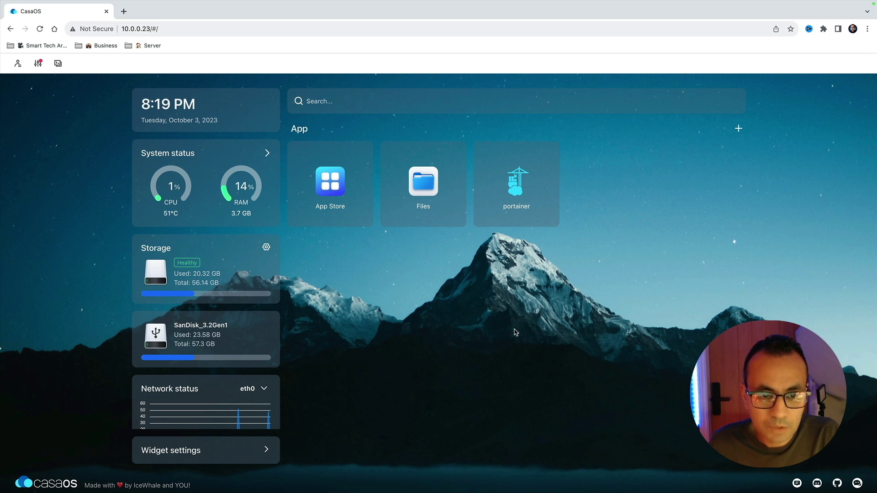
Search the CasaOS App Store for "adguard" and install AdGuard Home
{"action": "left_click", "coordinate": [334, 178]}
{"action": "left_click", "coordinate": [263, 285]}
{"action": "type", "text": "adguard"}
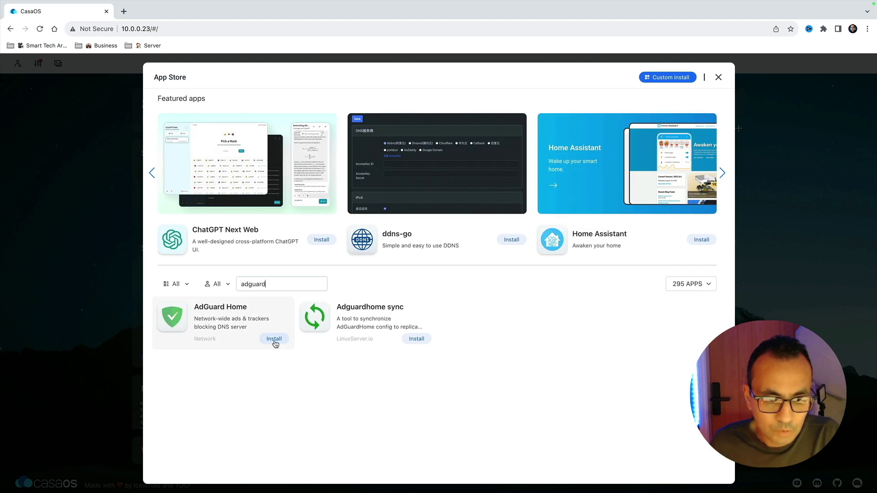
{"action": "left_click", "coordinate": [274, 338]}
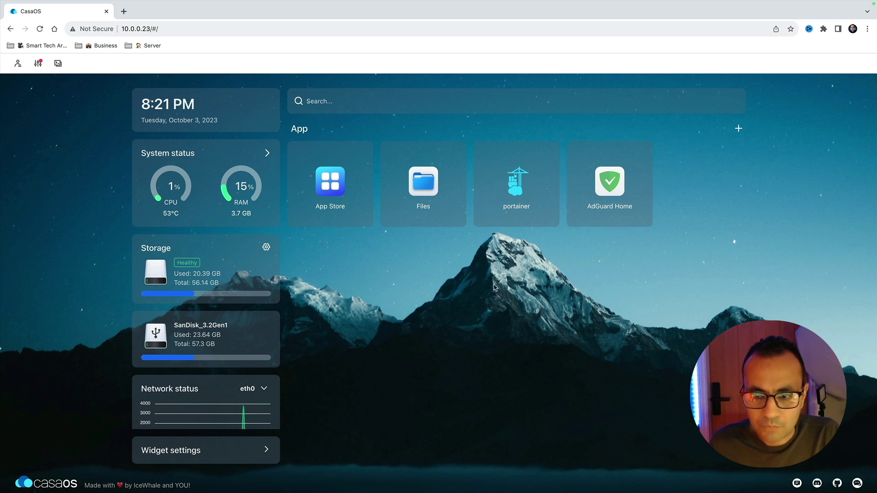
Launch the AdGuard Home setup, set the admin web interface port to 3001 and continue to authentication
{"action": "left_click", "coordinate": [605, 183]}
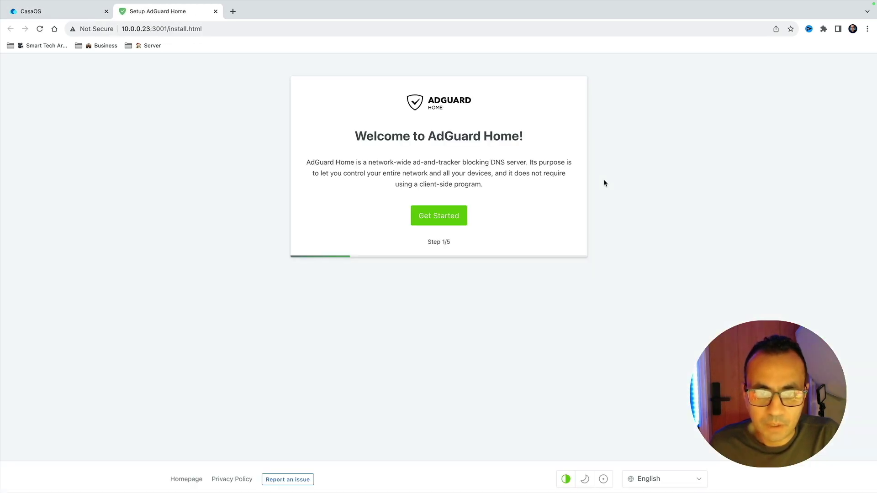
{"action": "left_click", "coordinate": [441, 219]}
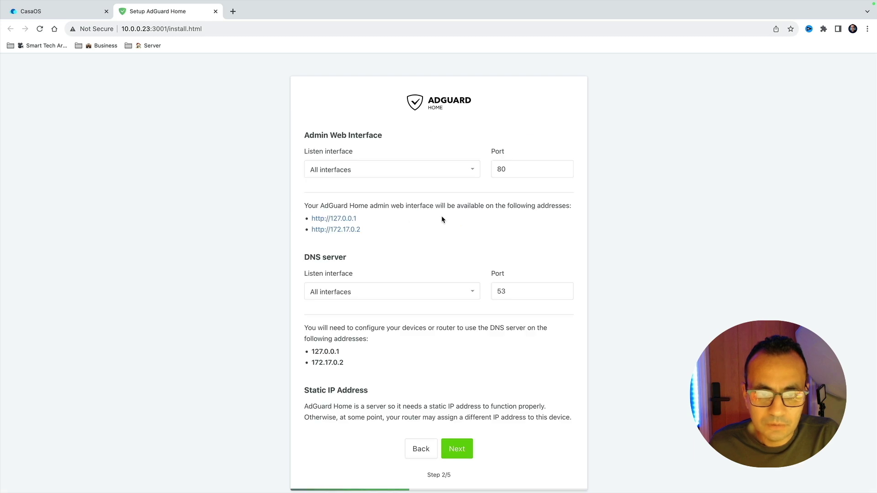
{"action": "left_click_drag", "start_coordinate": [511, 170], "coordinate": [480, 170]}
{"action": "type", "text": "3001"}
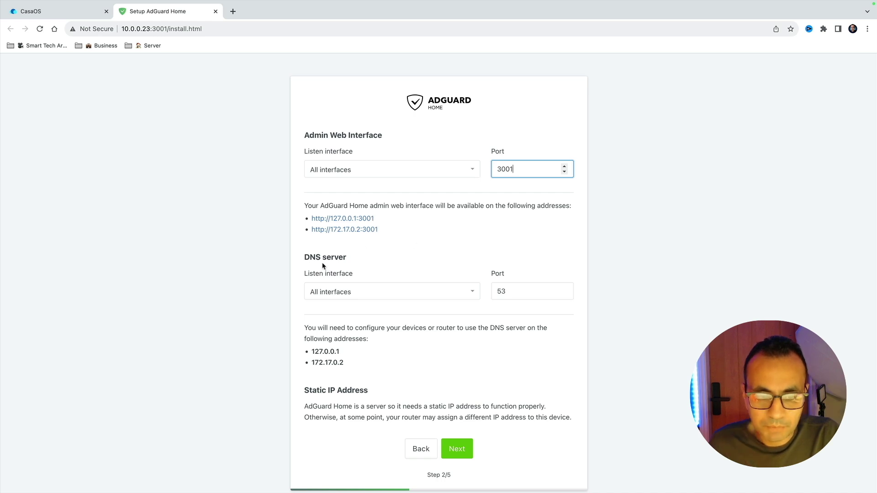
{"action": "left_click", "coordinate": [457, 449]}
Enter the admin username and password with its confirmation, and complete the setup wizard through to the dashboard
{"action": "left_click", "coordinate": [393, 214]}
{"action": "key", "text": "Down"}
{"action": "key", "text": "Return"}
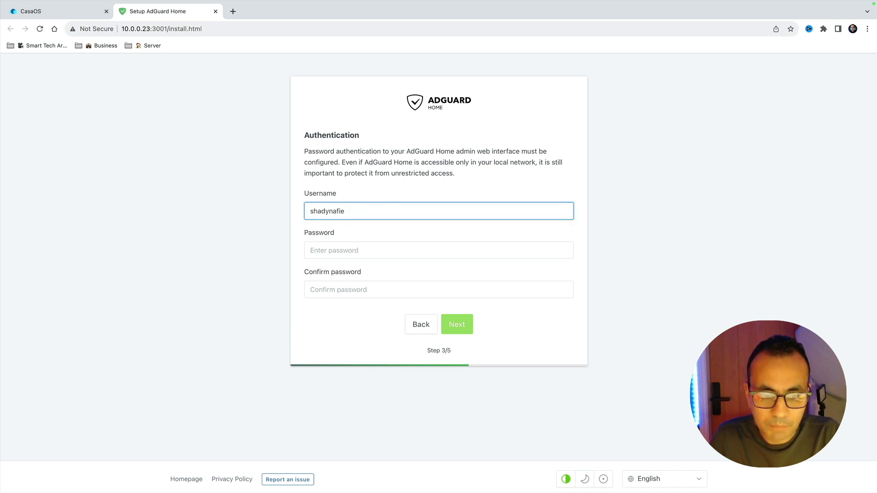
{"action": "left_click", "coordinate": [388, 251]}
{"action": "left_click", "coordinate": [457, 325]}
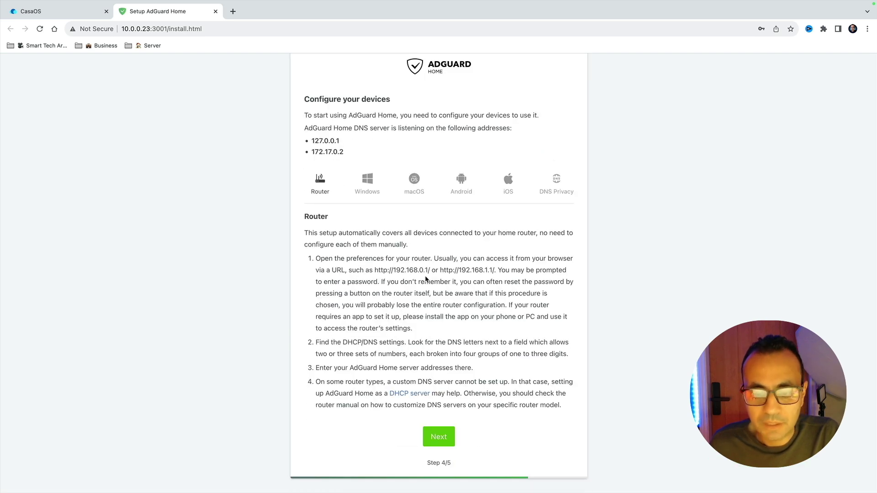
{"action": "left_click", "coordinate": [441, 437]}
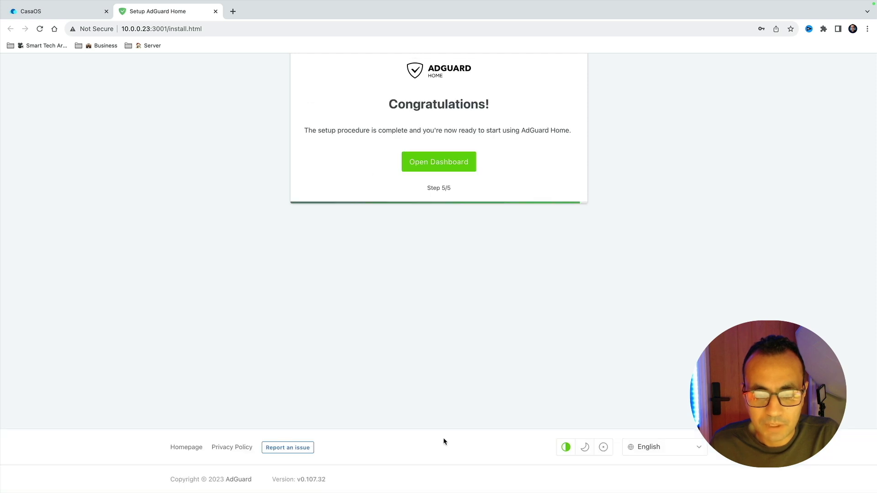
{"action": "left_click", "coordinate": [448, 168]}
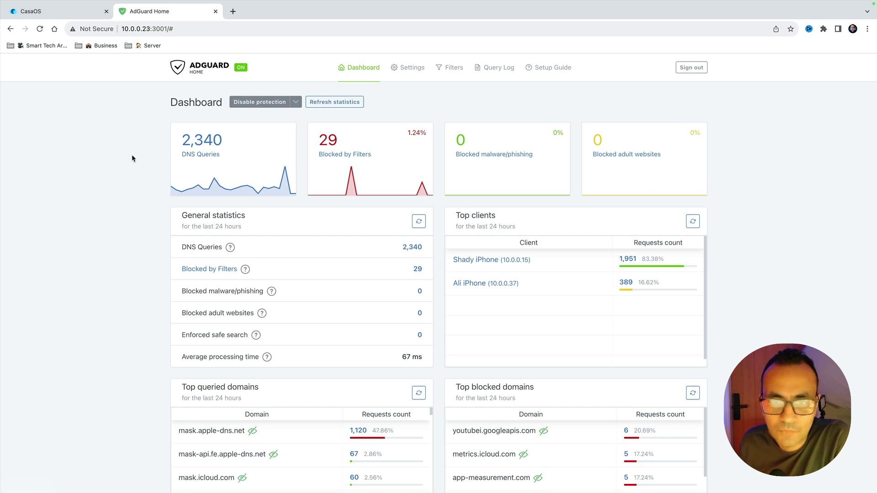
Review the DNS blocklists, and examine which sites and services can be blocked under Blocked services
{"action": "left_click", "coordinate": [442, 69]}
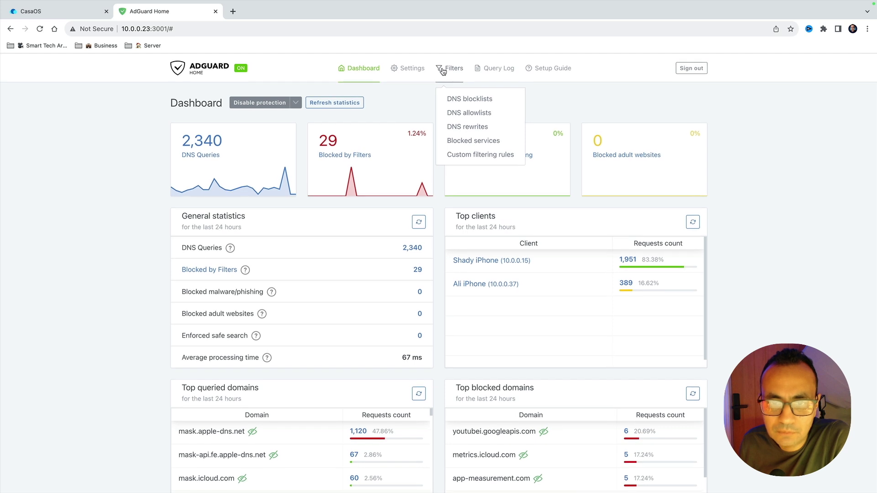
{"action": "left_click", "coordinate": [447, 100]}
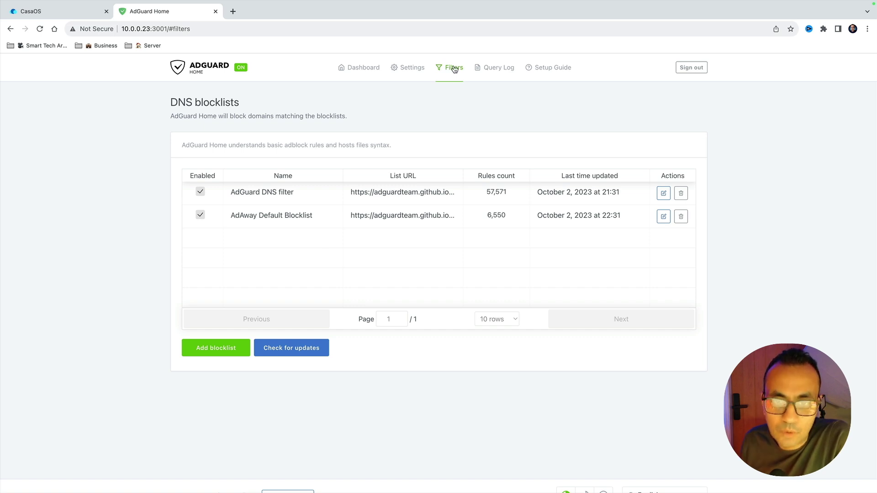
{"action": "mouse_move", "coordinate": [454, 69]}
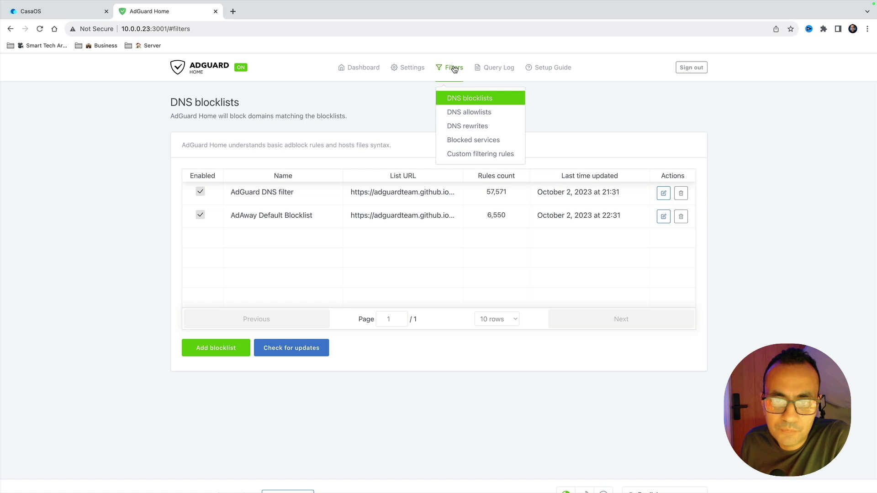
{"action": "left_click", "coordinate": [475, 142]}
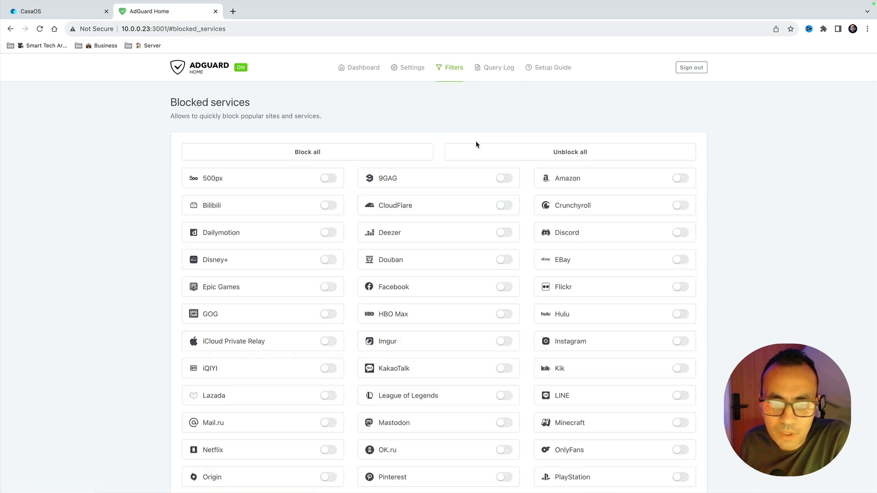
{"action": "scroll", "coordinate": [476, 144], "scroll_direction": "down", "scroll_amount": 3}
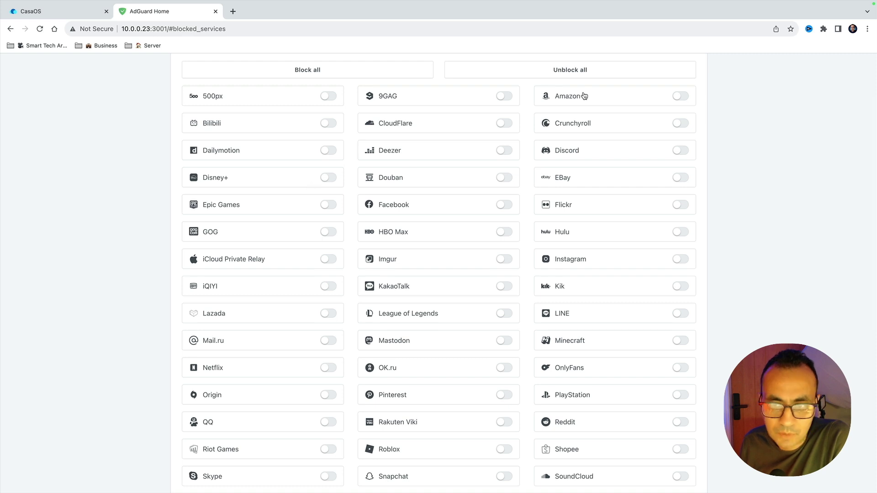
{"action": "scroll", "coordinate": [596, 236], "scroll_direction": "down", "scroll_amount": 2}
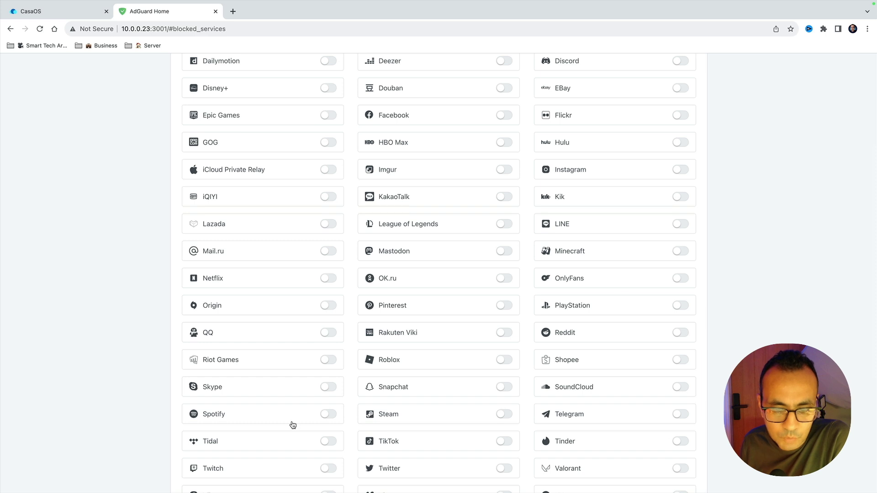
{"action": "scroll", "coordinate": [302, 421], "scroll_direction": "down", "scroll_amount": 1}
{"action": "scroll", "coordinate": [470, 350], "scroll_direction": "down", "scroll_amount": 2}
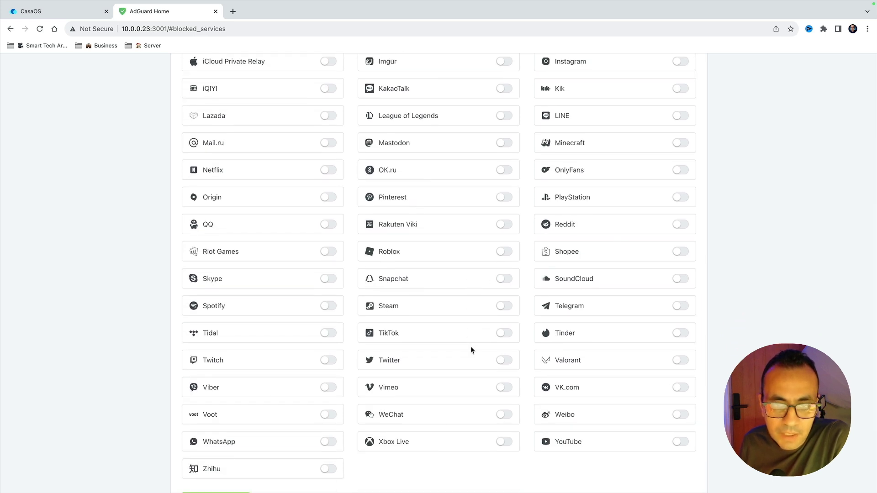
Try blocking all the listed services at once and unblock them all again
{"action": "scroll", "coordinate": [471, 350], "scroll_direction": "up", "scroll_amount": 6}
{"action": "left_click", "coordinate": [308, 149]}
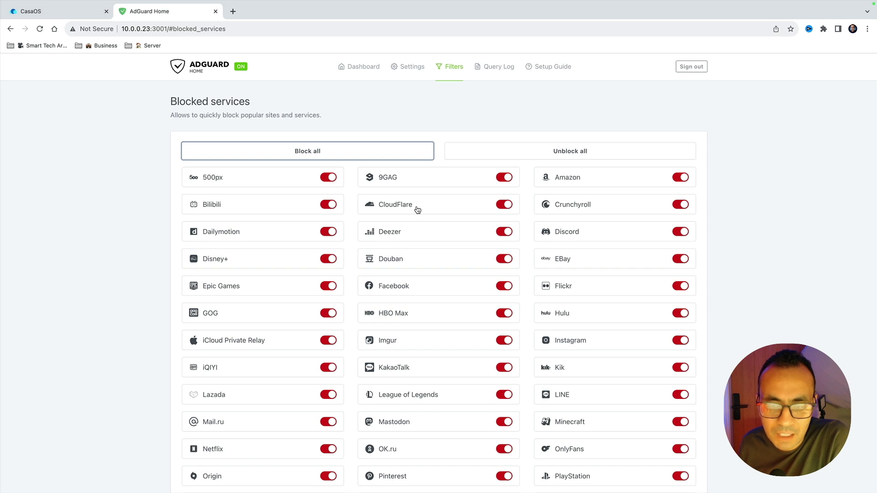
{"action": "left_click", "coordinate": [517, 151]}
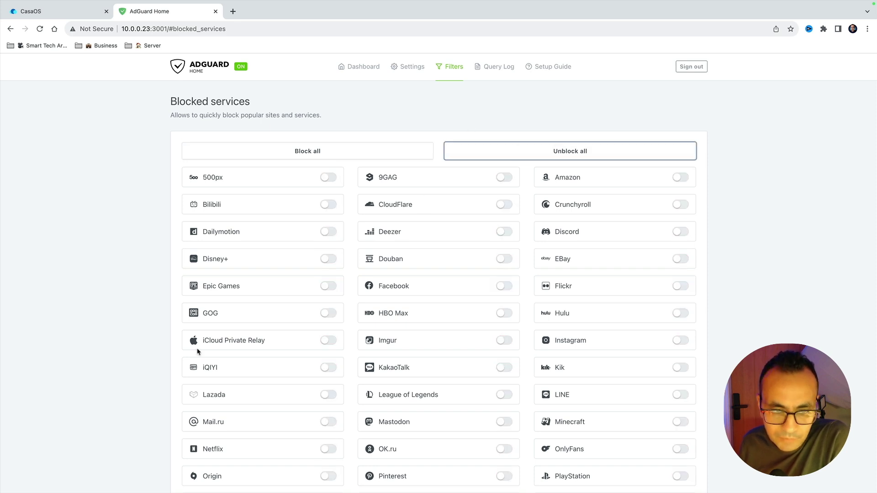
Review the persistent clients in Client settings and return to the dashboard to check the top clients
{"action": "left_click", "coordinate": [413, 67]}
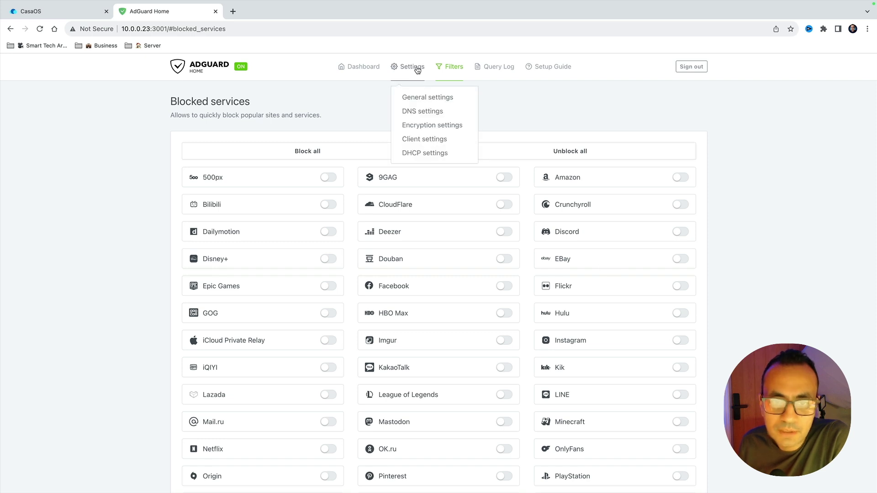
{"action": "left_click", "coordinate": [416, 141]}
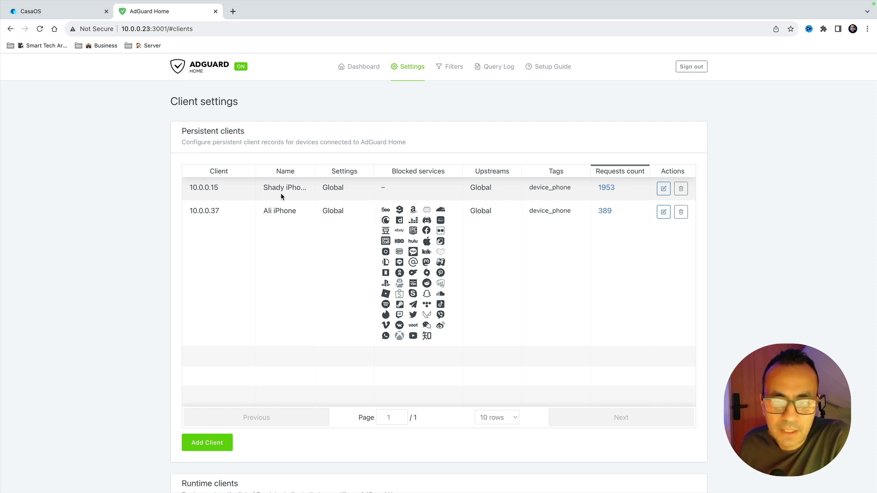
{"action": "left_click", "coordinate": [369, 69]}
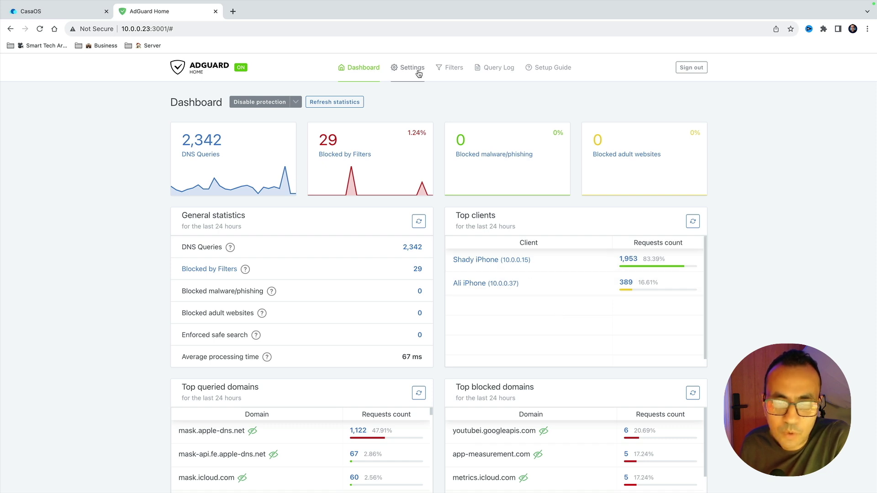
Open a new client form from Client settings, examine its device tags and protection options, and close it without saving
{"action": "mouse_move", "coordinate": [418, 73]}
{"action": "left_click", "coordinate": [421, 140]}
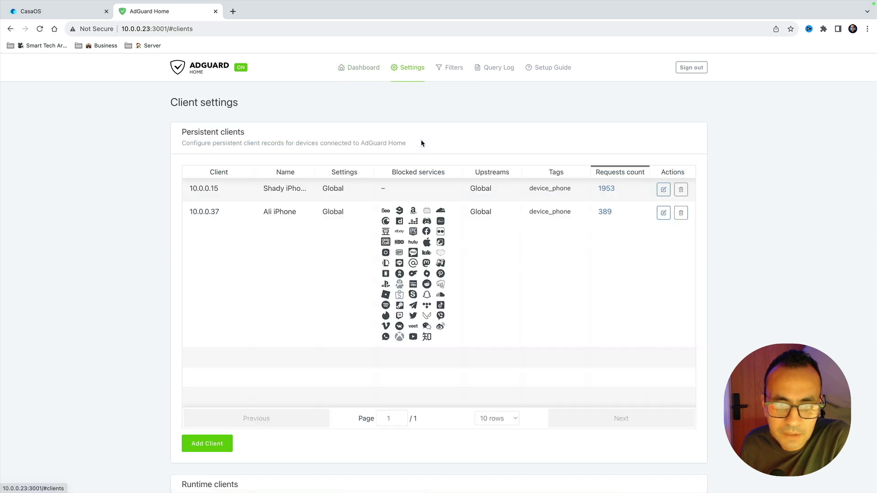
{"action": "left_click", "coordinate": [224, 443]}
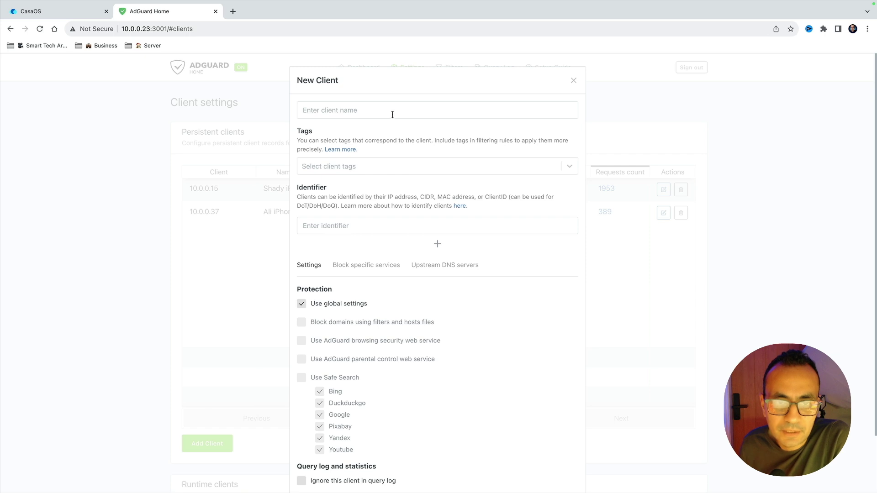
{"action": "left_click", "coordinate": [568, 167]}
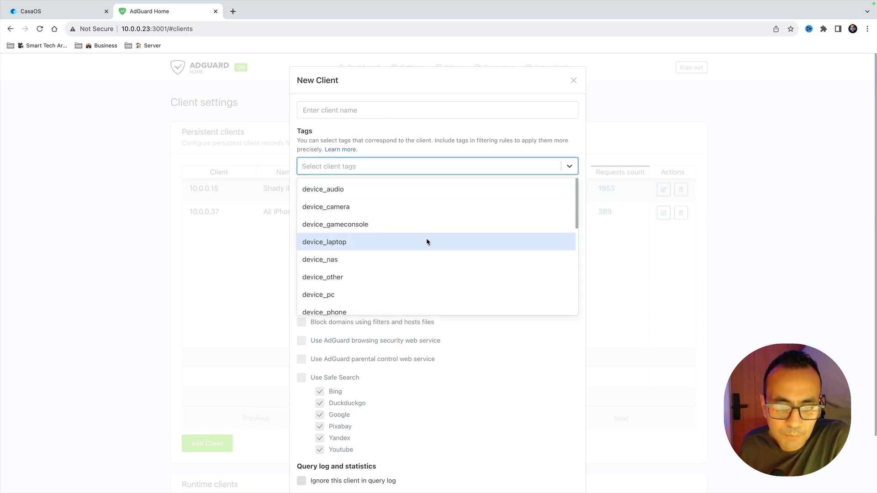
{"action": "scroll", "coordinate": [427, 241], "scroll_direction": "down", "scroll_amount": 1}
{"action": "scroll", "coordinate": [395, 256], "scroll_direction": "down", "scroll_amount": 1}
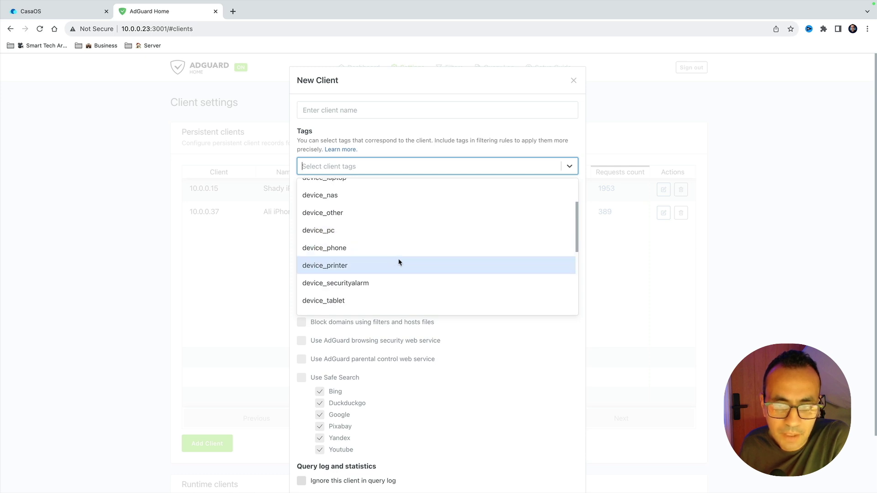
{"action": "left_click", "coordinate": [528, 185]}
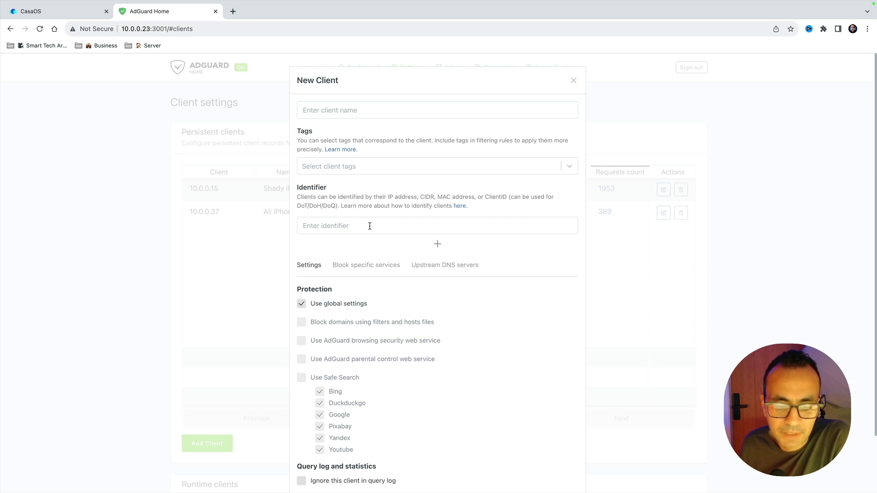
{"action": "scroll", "coordinate": [520, 406], "scroll_direction": "down", "scroll_amount": 3}
{"action": "left_click", "coordinate": [561, 464]}
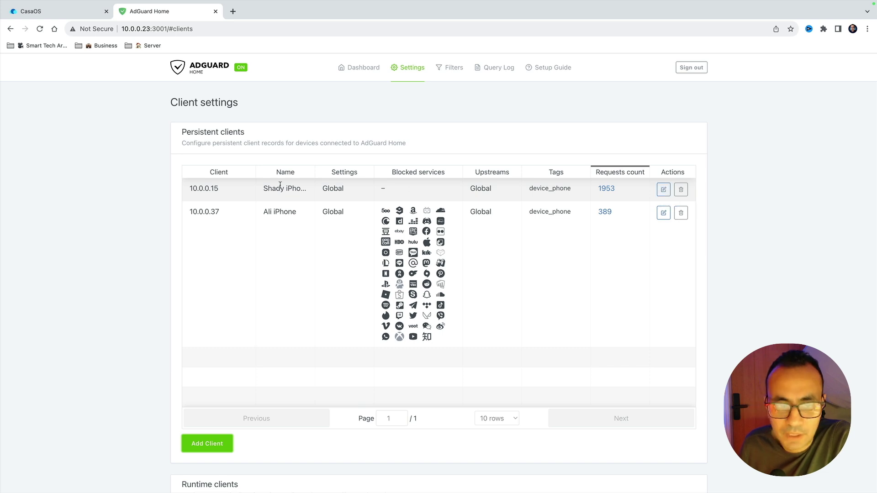
Open the persistent client 10.0.0.15 for editing, review its service-specific blocking options, and close it without saving
{"action": "left_click", "coordinate": [664, 189]}
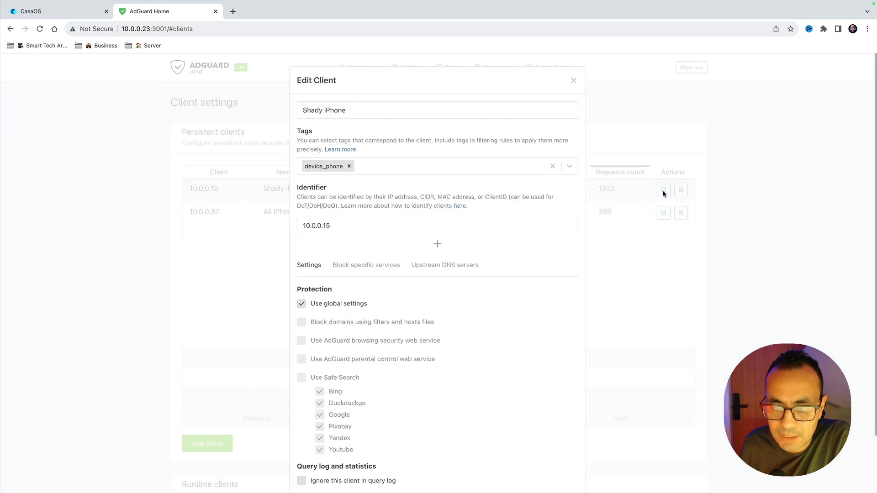
{"action": "left_click", "coordinate": [373, 269]}
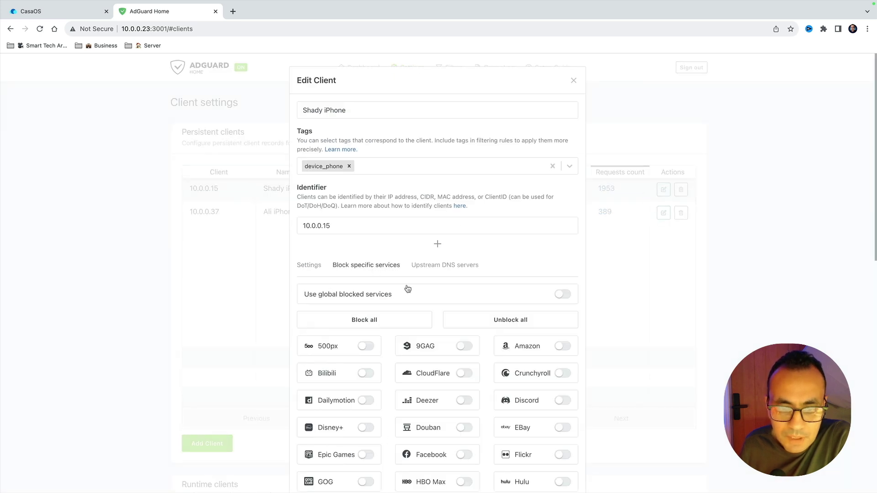
{"action": "scroll", "coordinate": [407, 285], "scroll_direction": "down", "scroll_amount": 3}
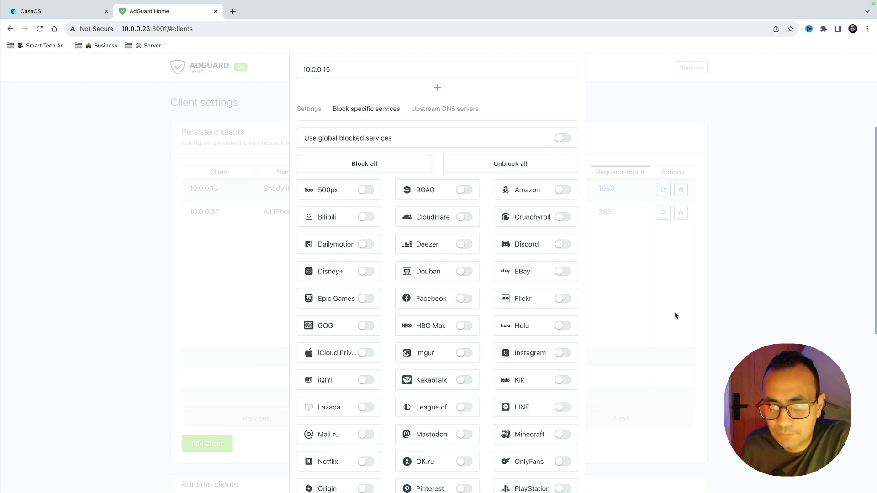
{"action": "scroll", "coordinate": [676, 313], "scroll_direction": "down", "scroll_amount": 7}
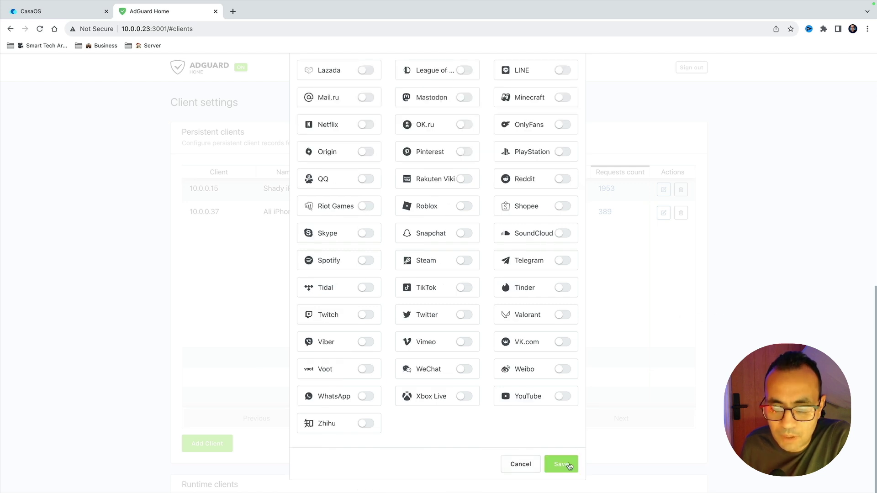
{"action": "left_click", "coordinate": [530, 465]}
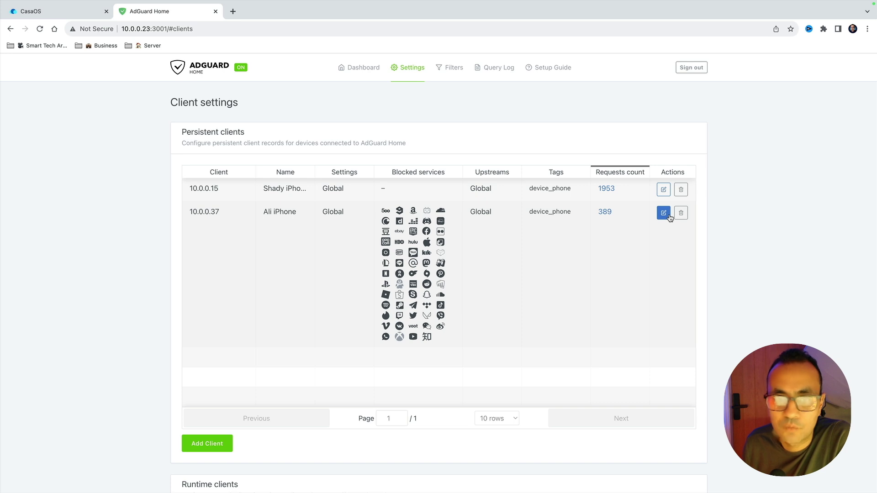
From the dashboard's top clients, open the query log for client 10.0.0.37 and examine its processed and blocked requests
{"action": "left_click", "coordinate": [369, 71]}
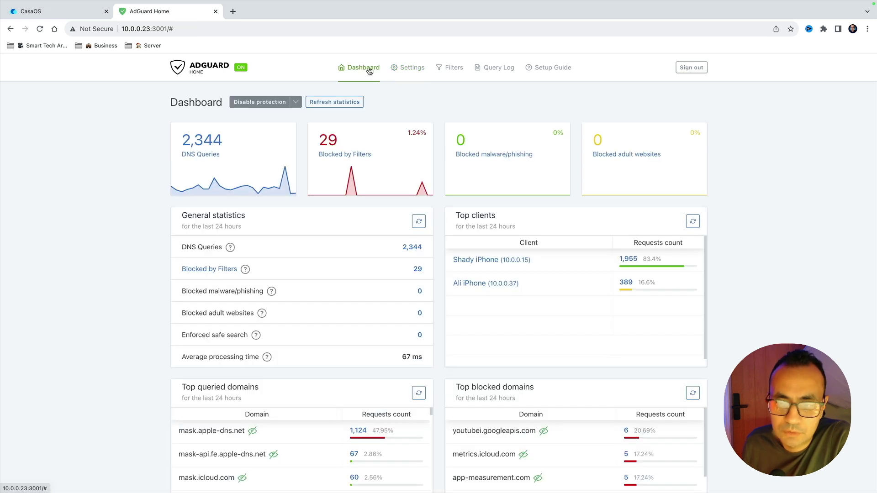
{"action": "left_click", "coordinate": [472, 284]}
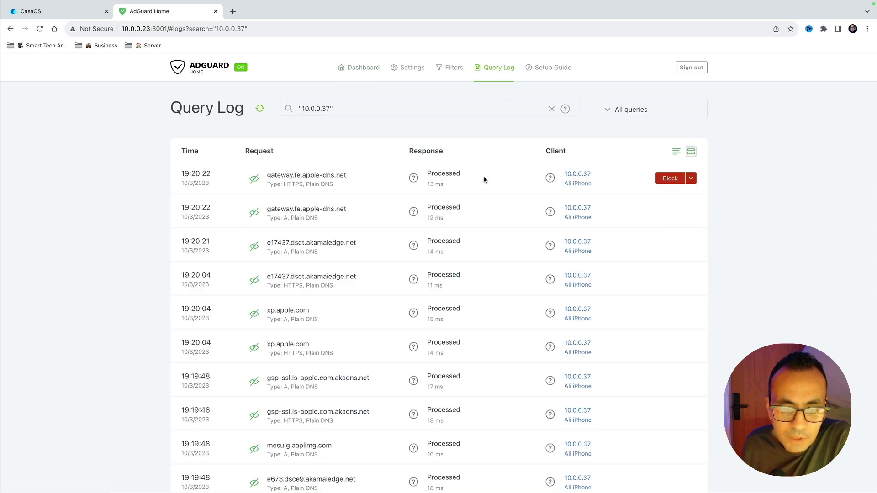
{"action": "scroll", "coordinate": [483, 179], "scroll_direction": "down", "scroll_amount": 3}
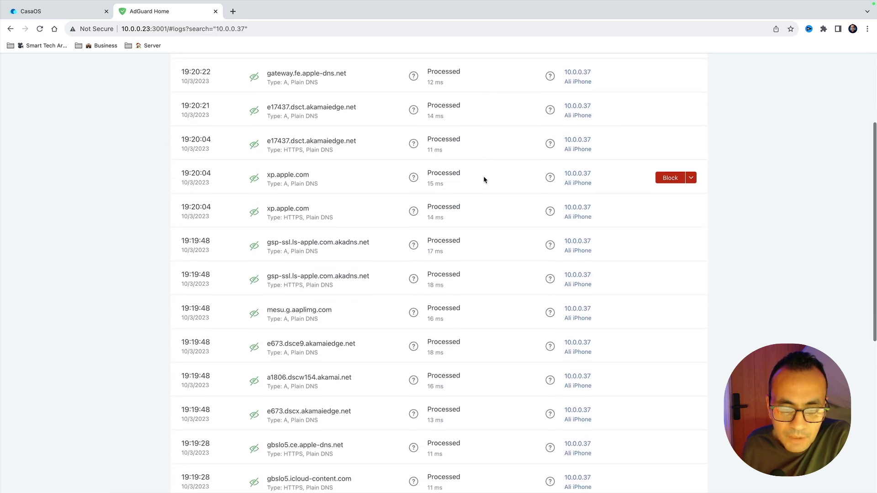
{"action": "scroll", "coordinate": [483, 180], "scroll_direction": "down", "scroll_amount": 6}
{"action": "scroll", "coordinate": [484, 180], "scroll_direction": "down", "scroll_amount": 2}
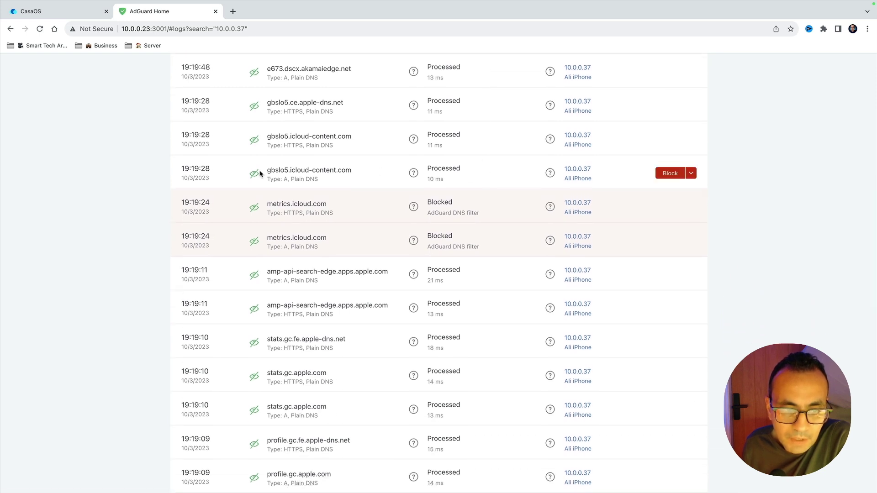